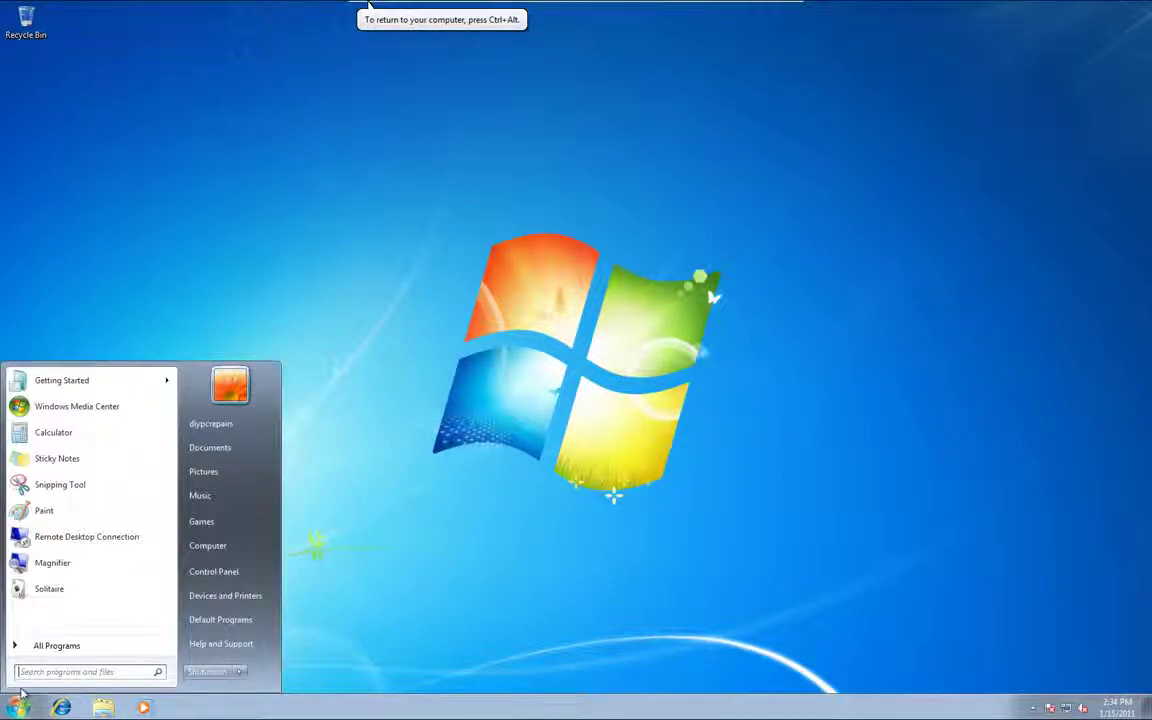
# Open Computer Management for this computer, maximize its window and show Disk Management
pyautogui.click(420, 424)
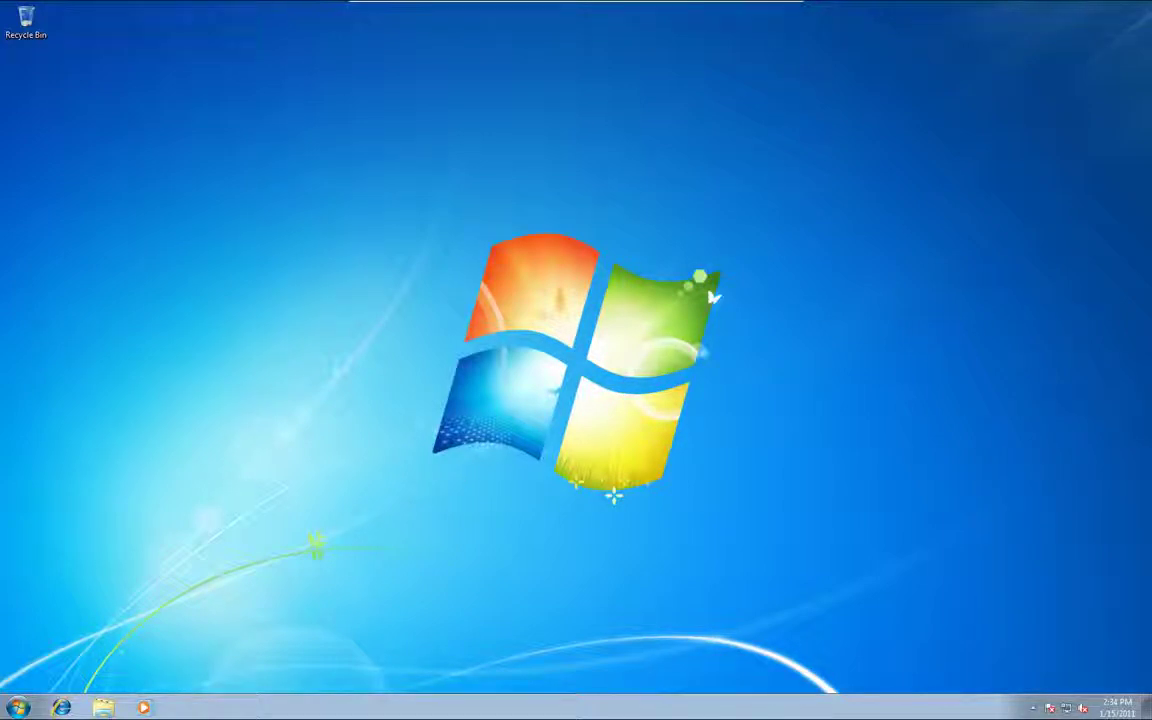
pyautogui.click(19, 708)
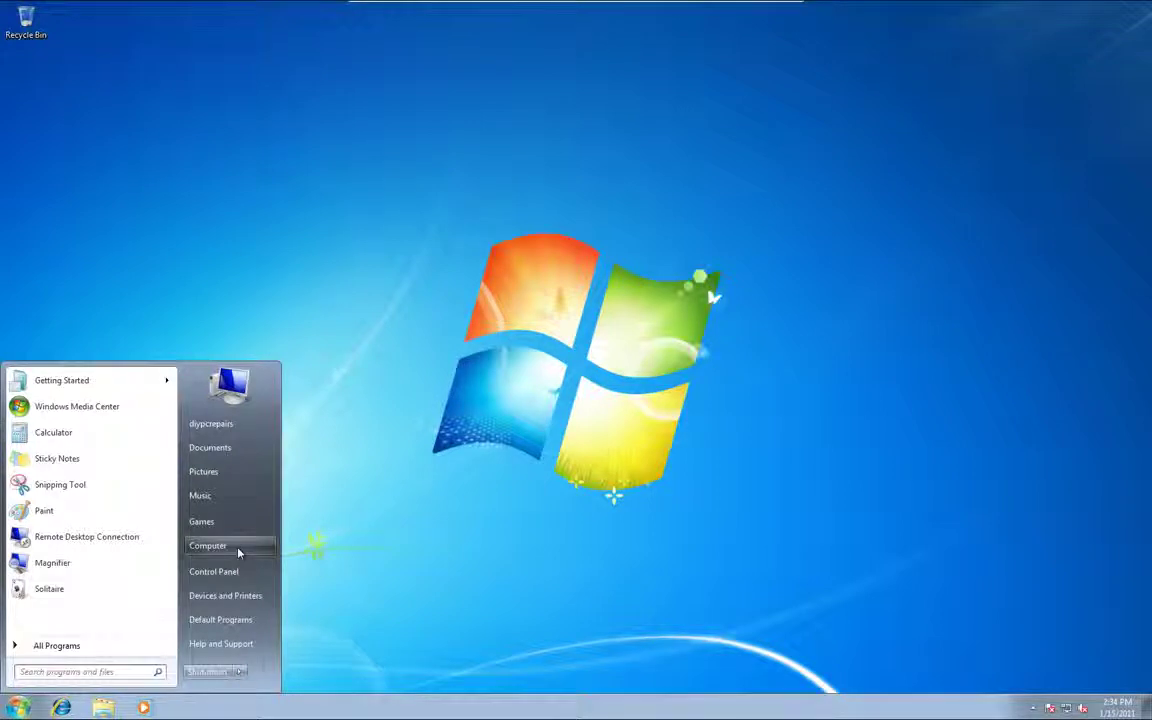
pyautogui.click(18, 708)
pyautogui.click(18, 708)
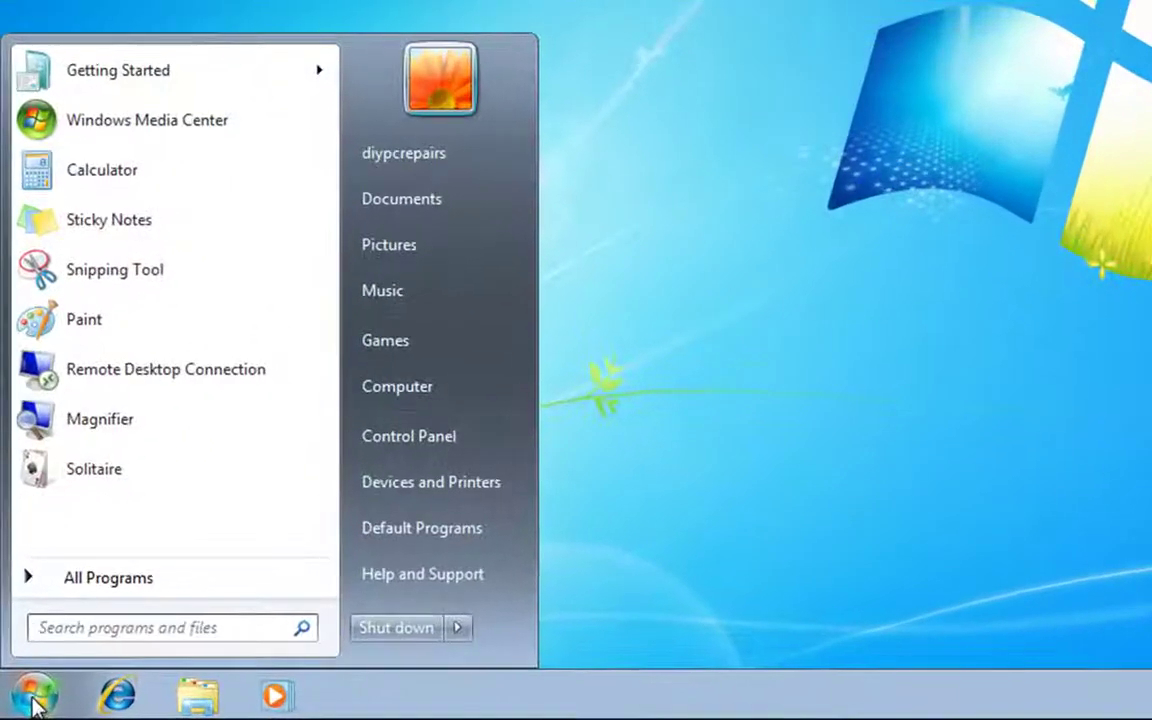
pyautogui.rightClick(479, 396)
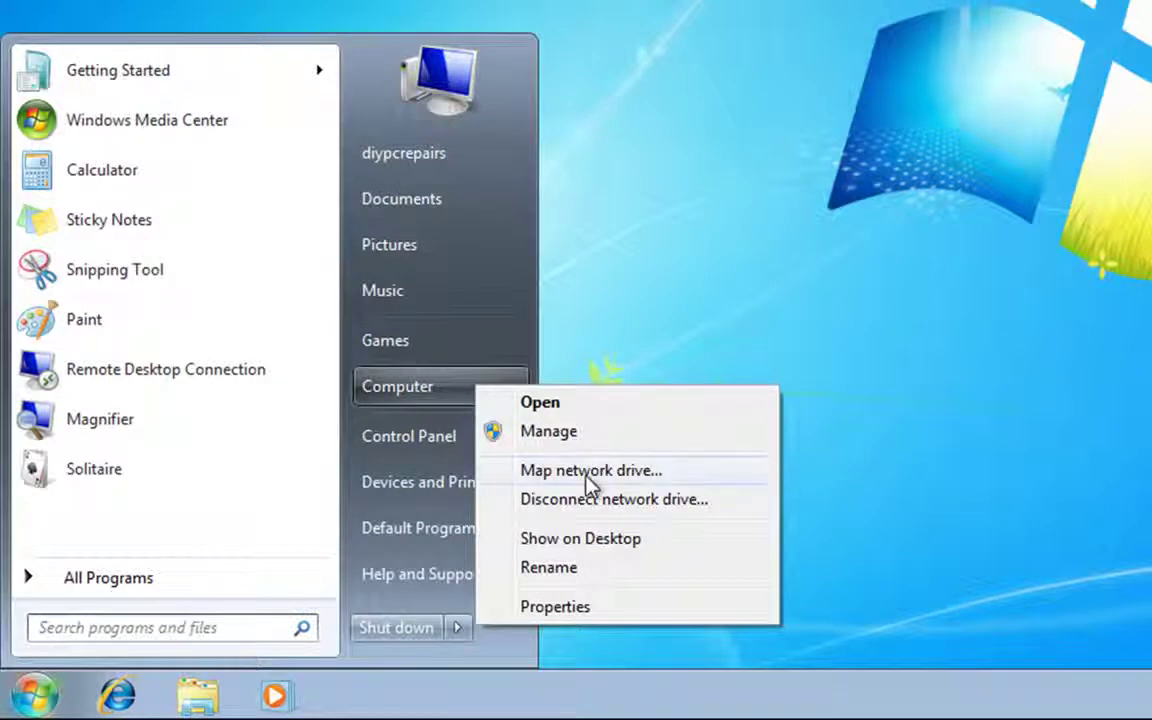
pyautogui.click(548, 431)
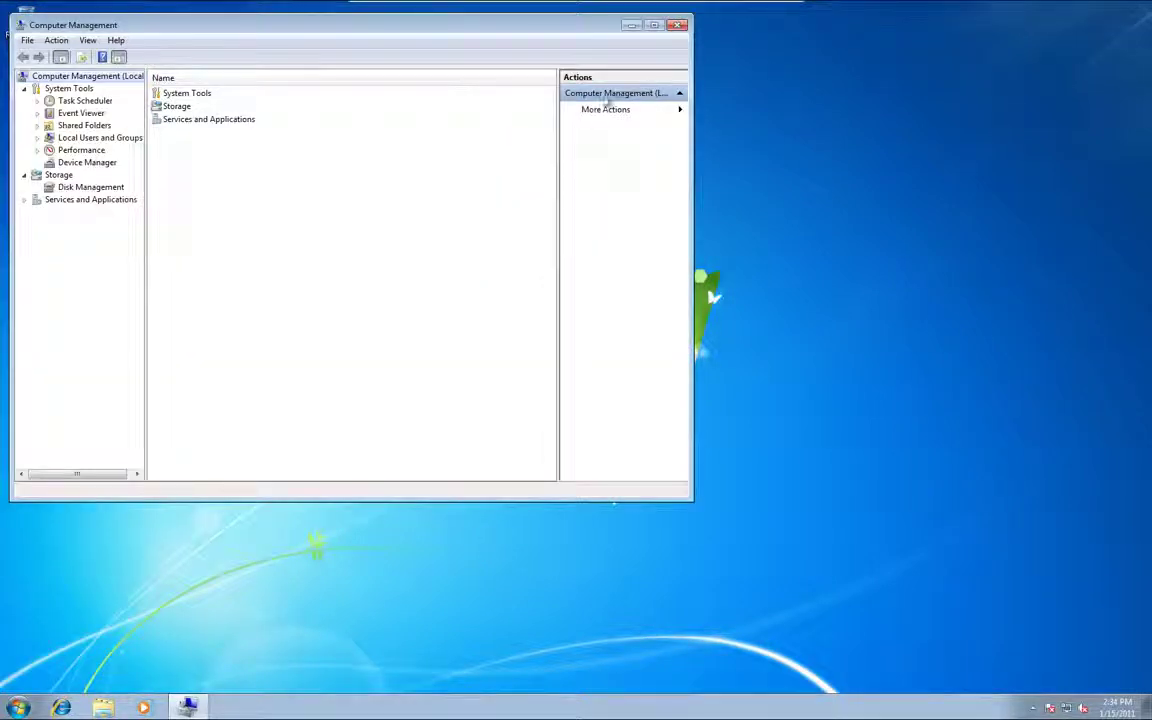
pyautogui.click(654, 25)
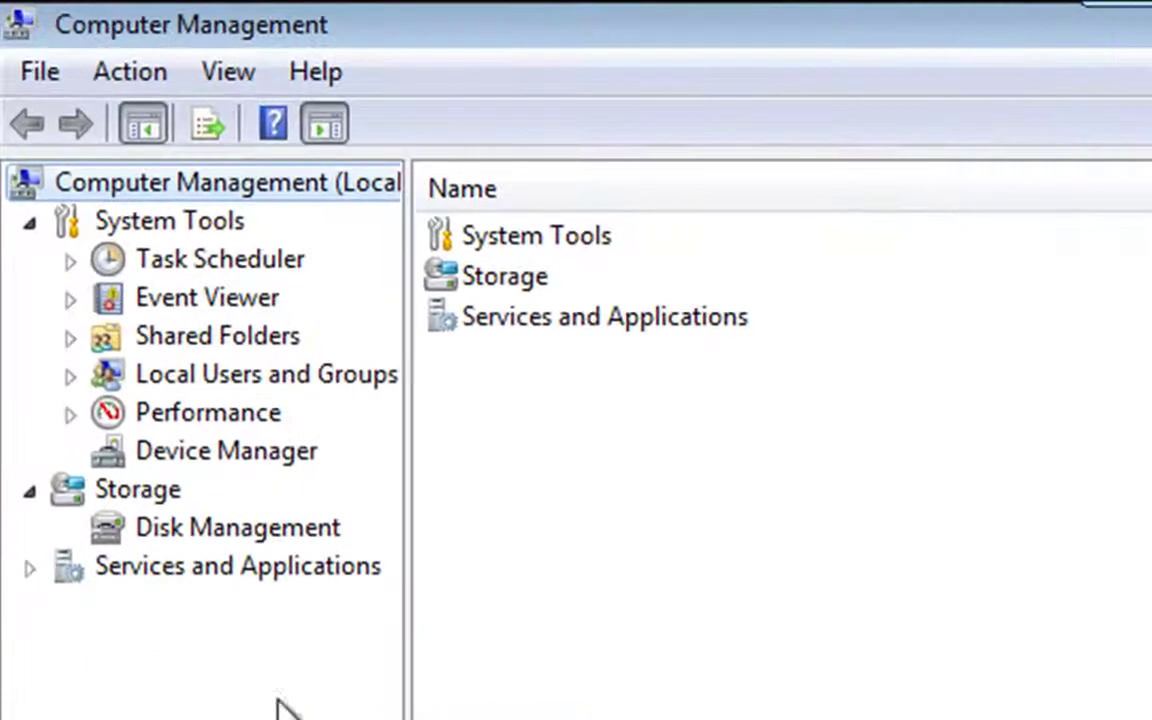
pyautogui.click(295, 527)
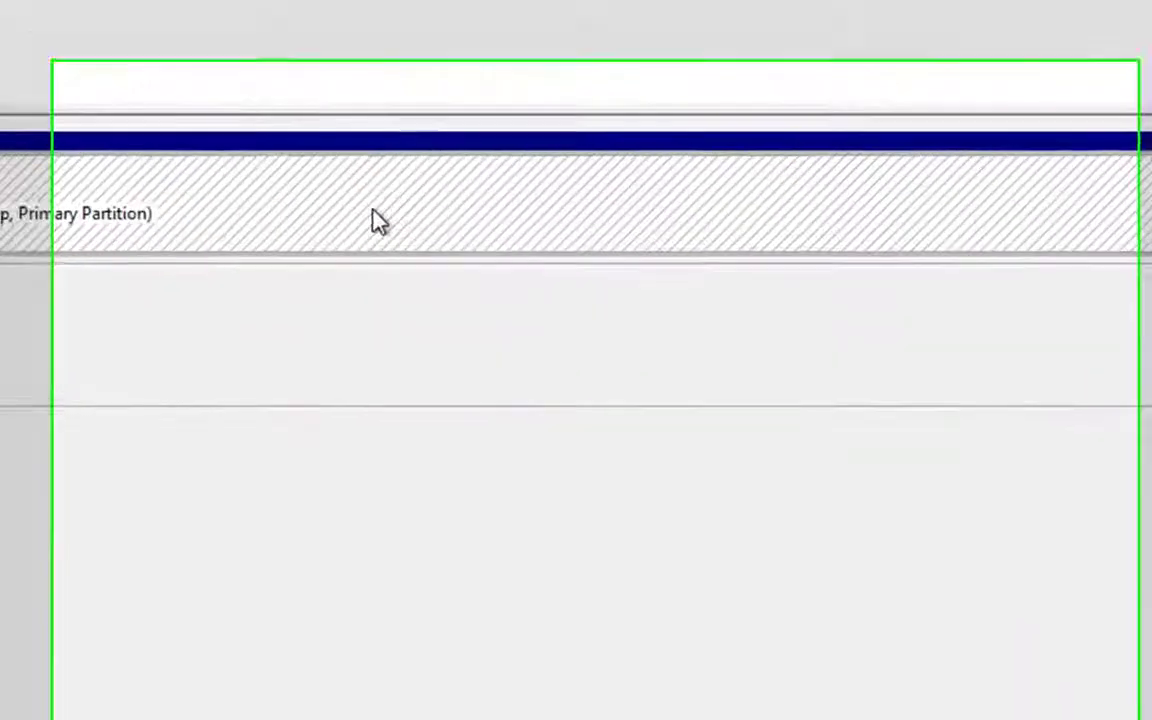
# Shrink the C: volume on Disk 0 by 10240 MB
pyautogui.rightClick(570, 535)
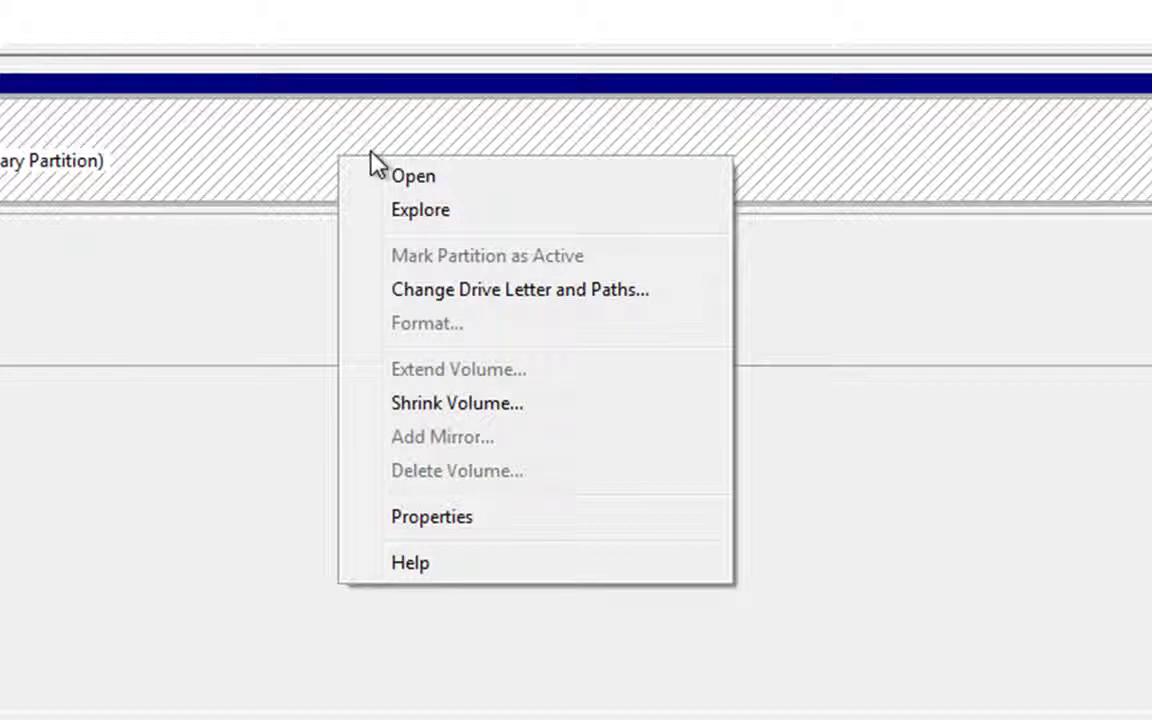
pyautogui.click(483, 405)
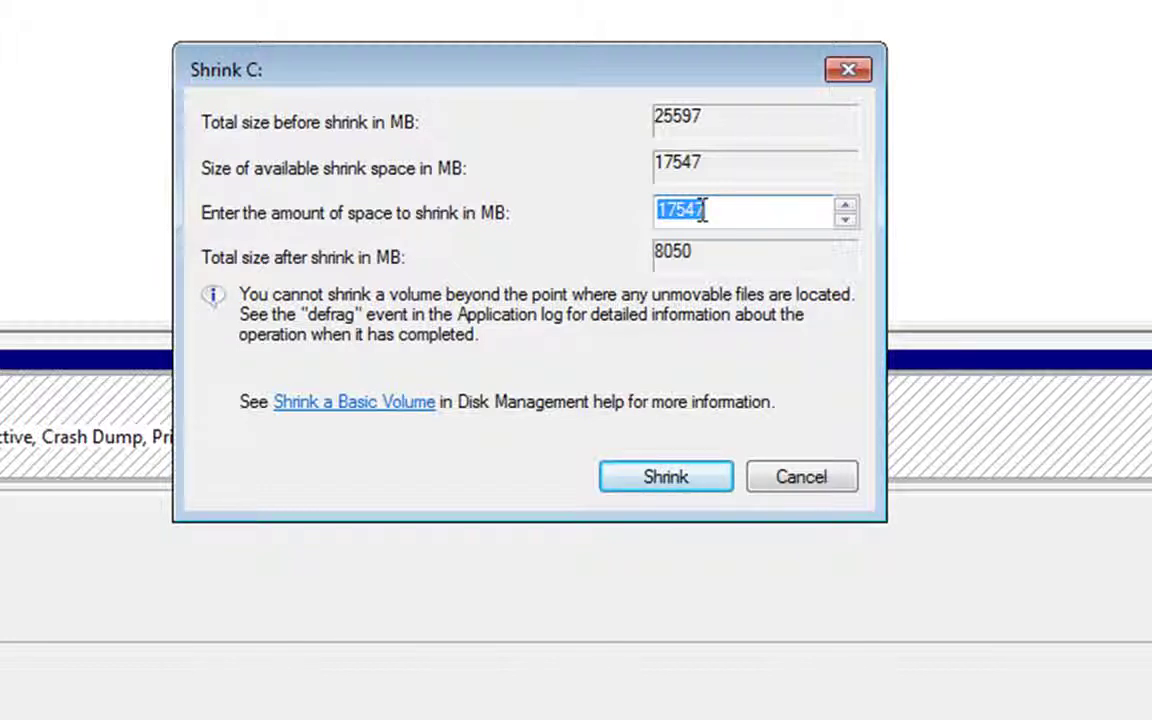
pyautogui.press('BackSpace')
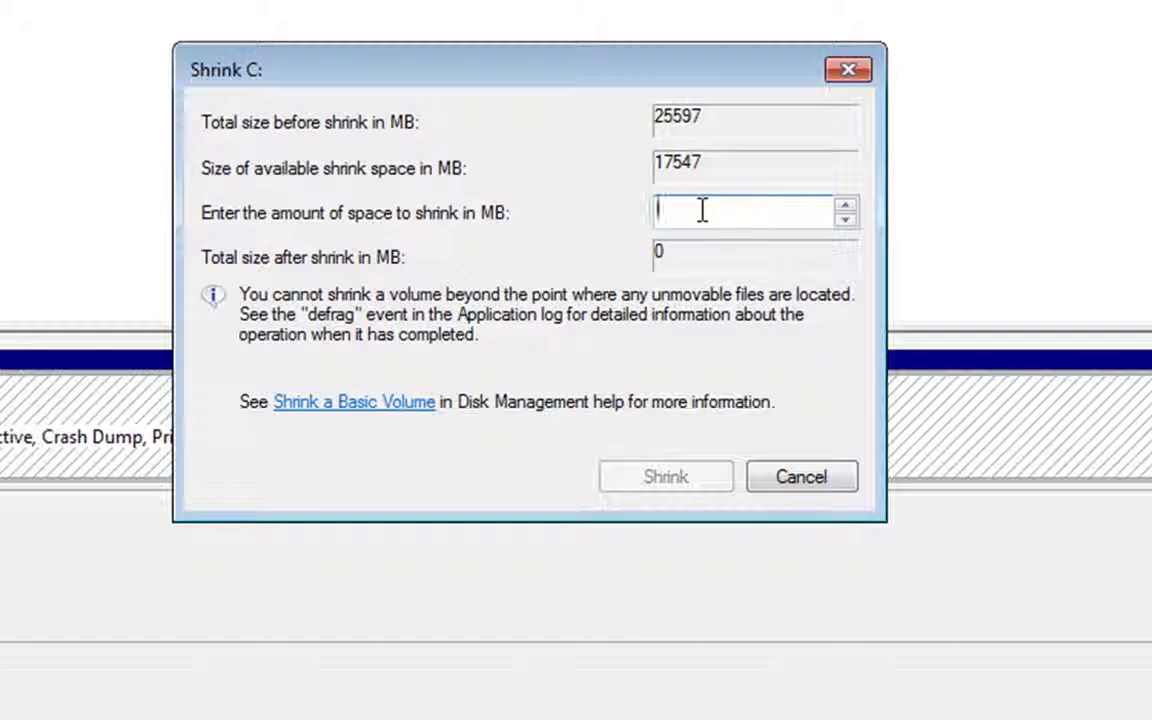
pyautogui.write('10')
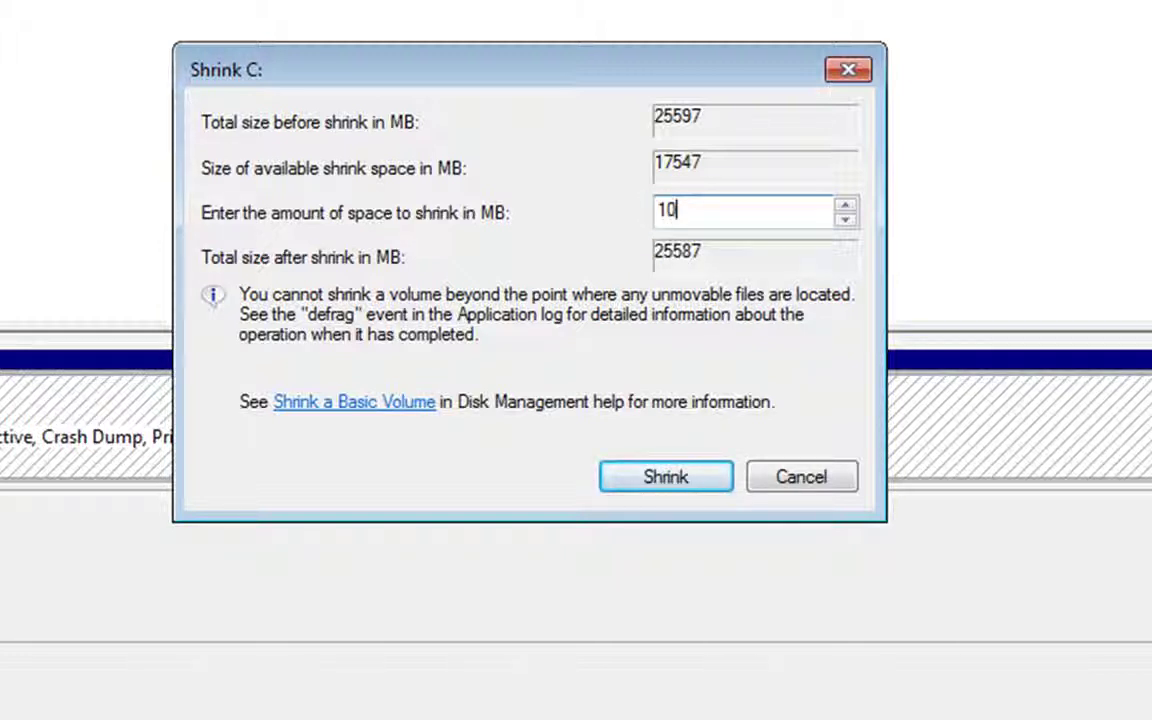
pyautogui.write('240')
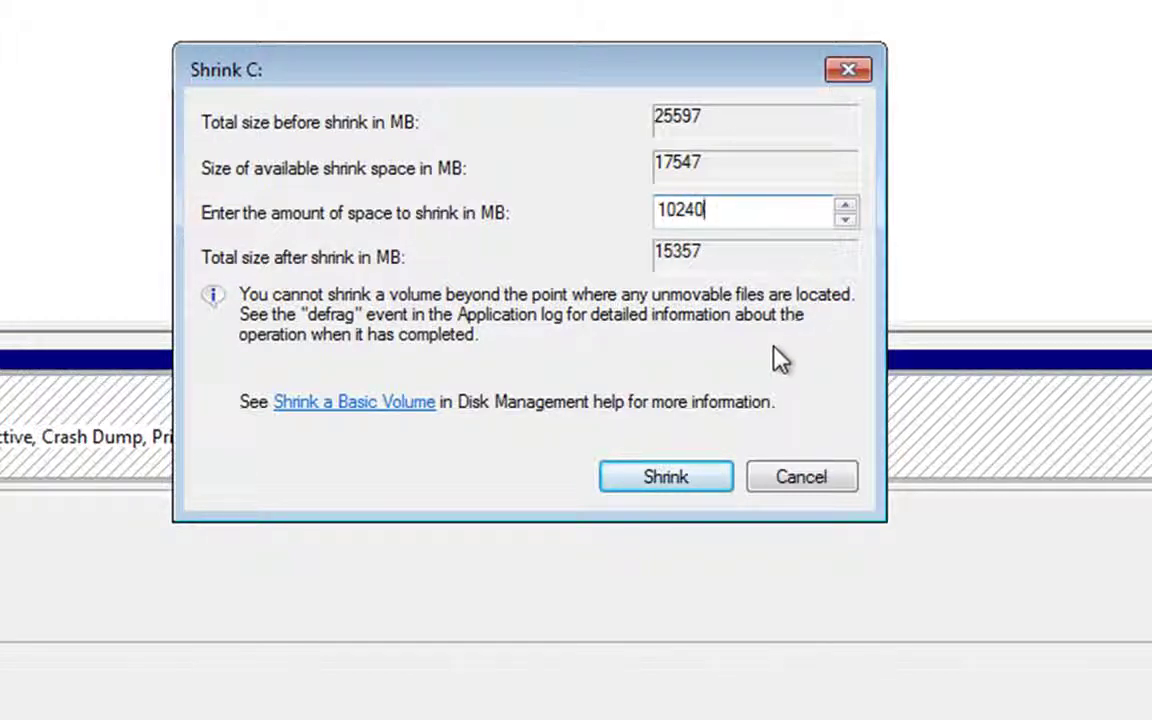
pyautogui.click(667, 484)
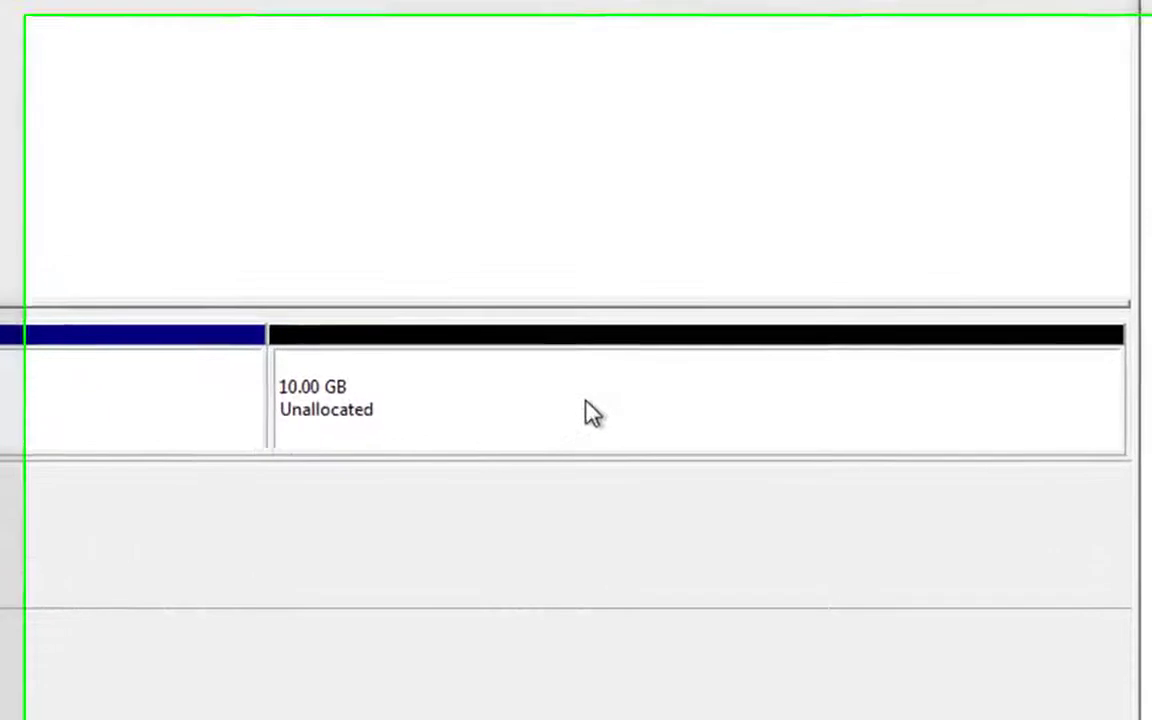
# Set up a new simple volume of 10240 MB in the unallocated space and assign it drive letter B
pyautogui.rightClick(823, 546)
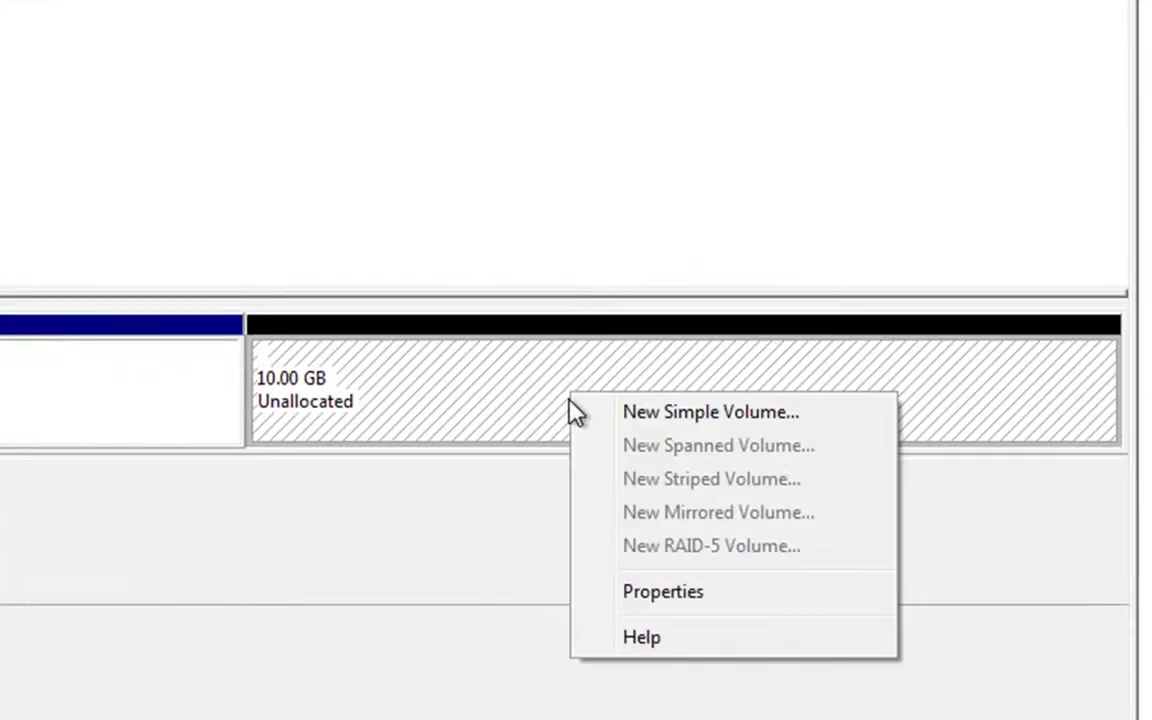
pyautogui.click(693, 418)
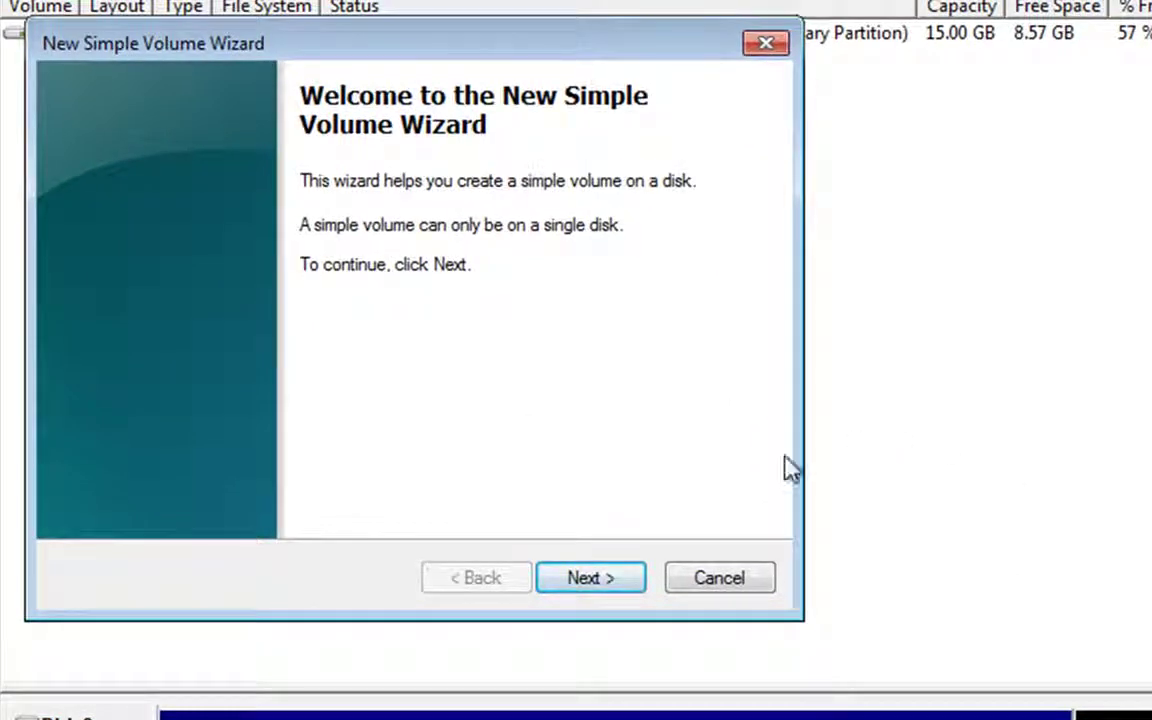
pyautogui.click(588, 580)
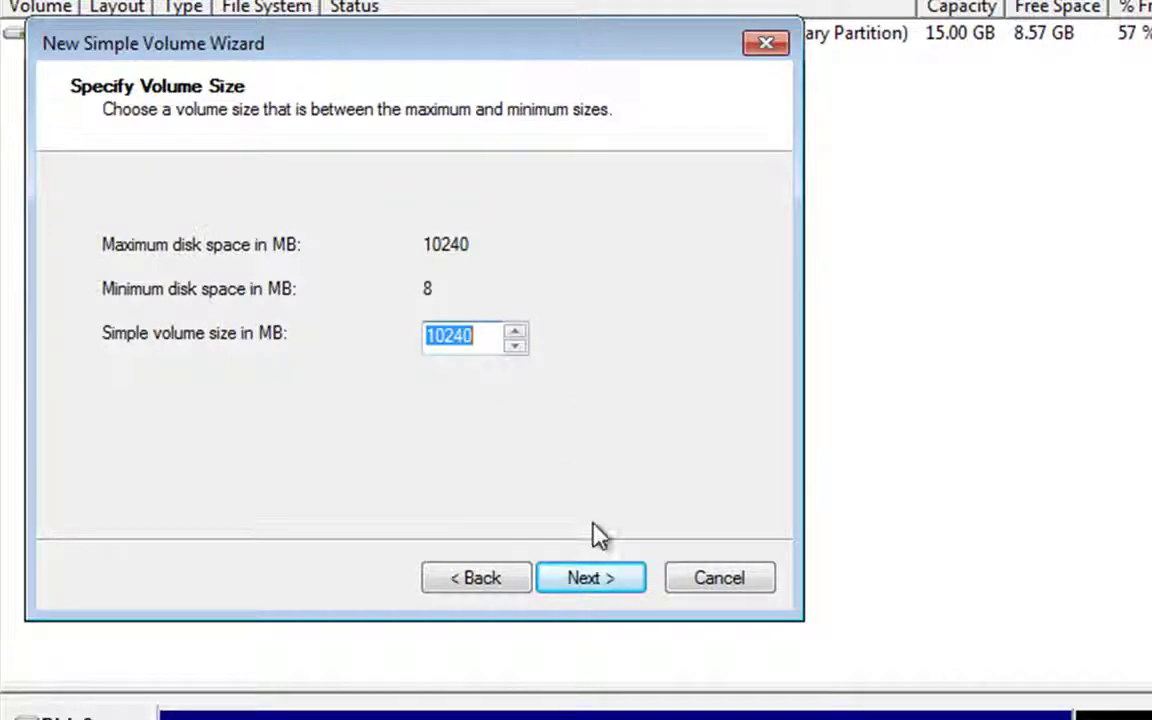
pyautogui.click(590, 585)
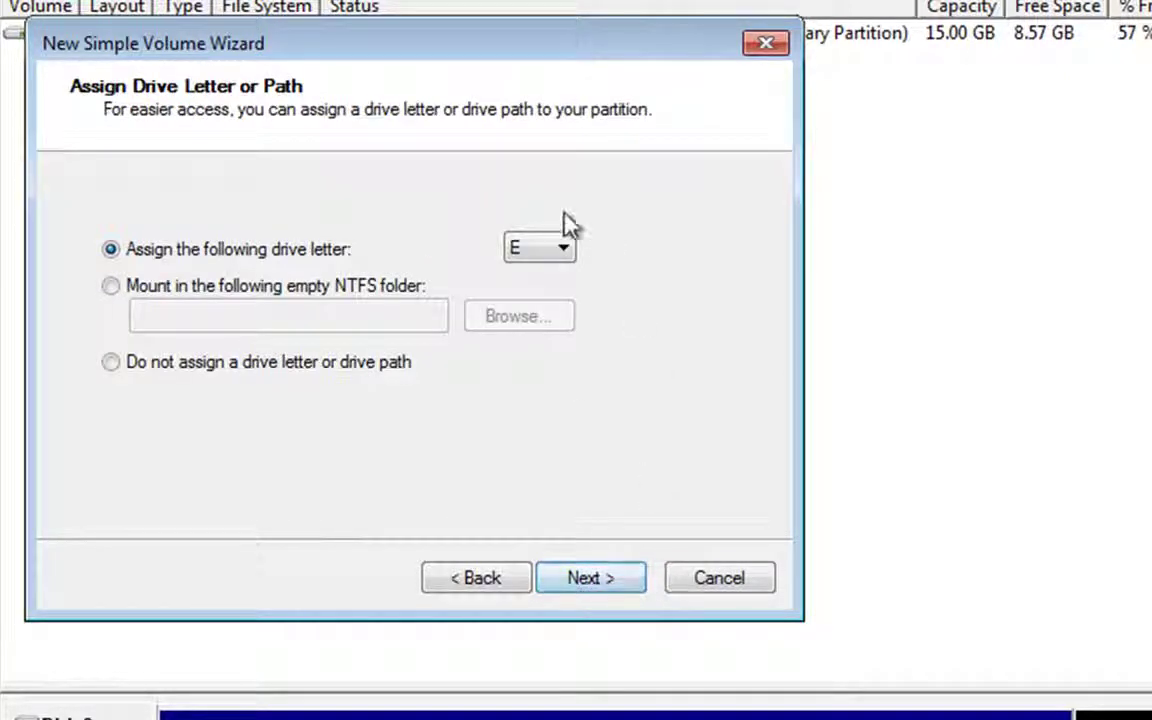
pyautogui.click(562, 248)
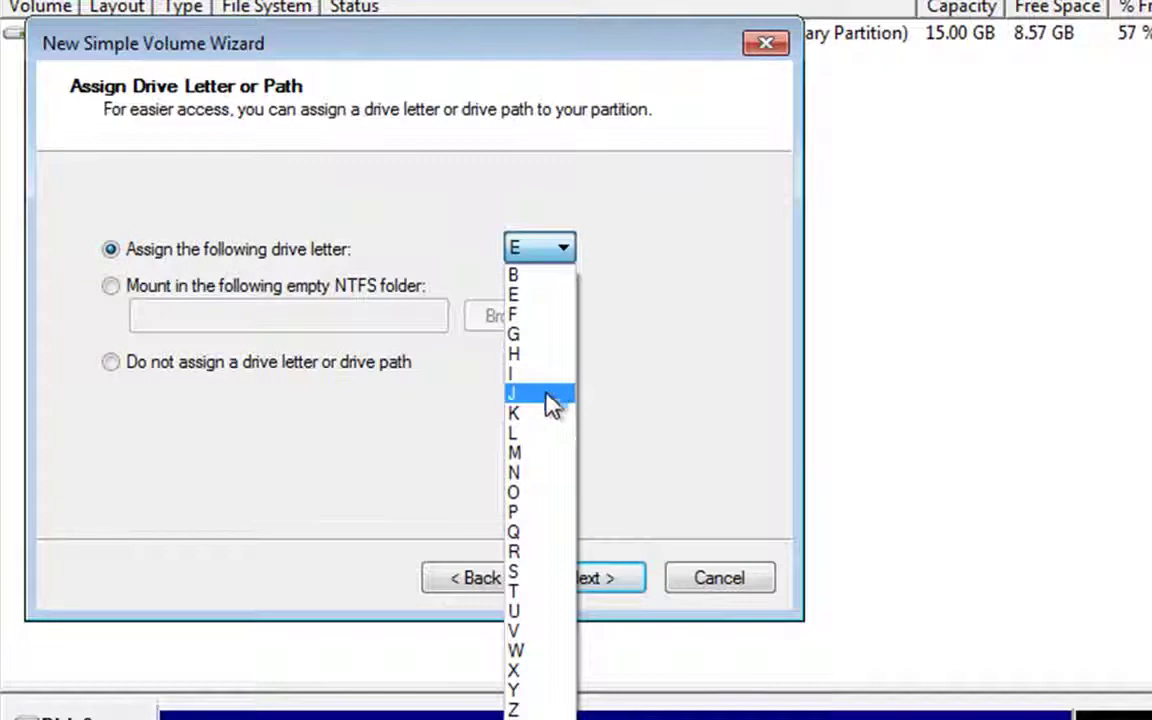
pyautogui.click(553, 277)
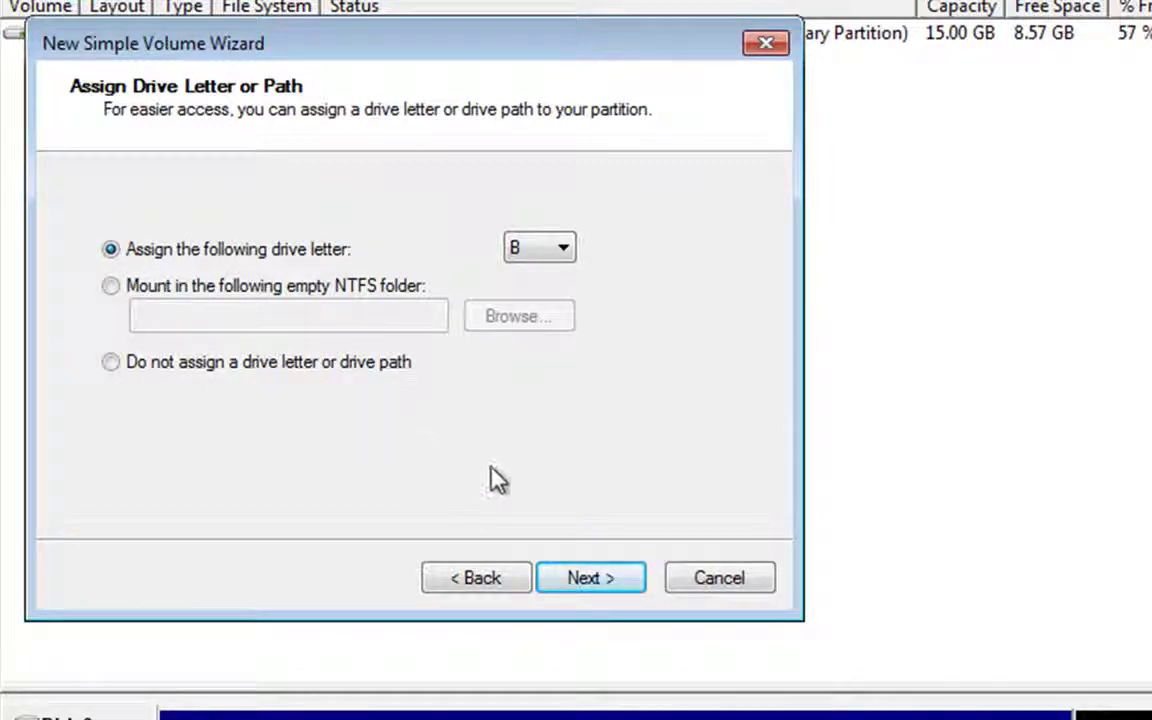
pyautogui.click(590, 579)
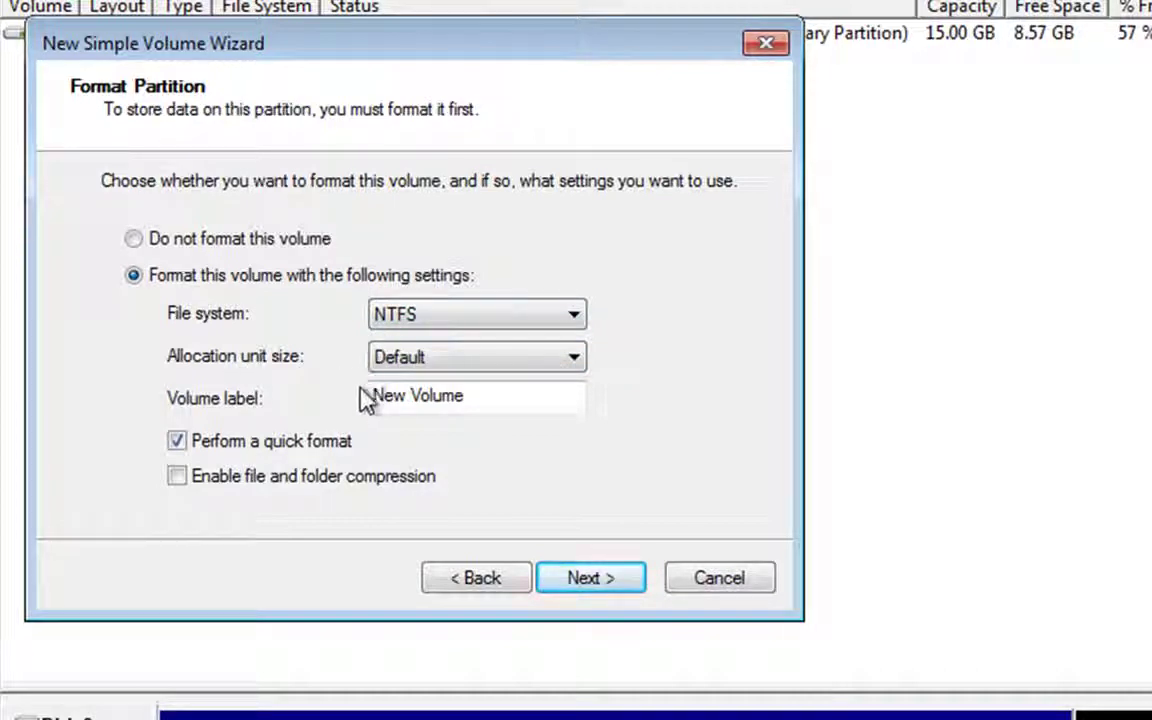
# Create the volume with a quick NTFS format, the Default allocation unit size and the label New Volume
pyautogui.click(571, 358)
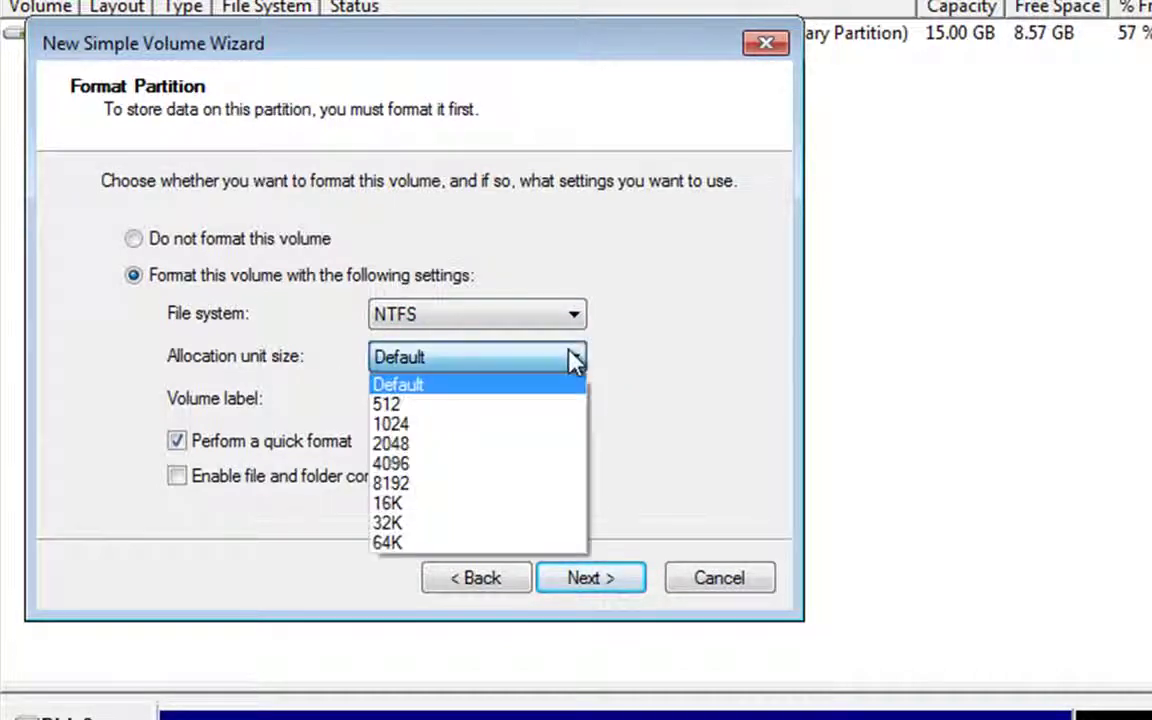
pyautogui.click(598, 368)
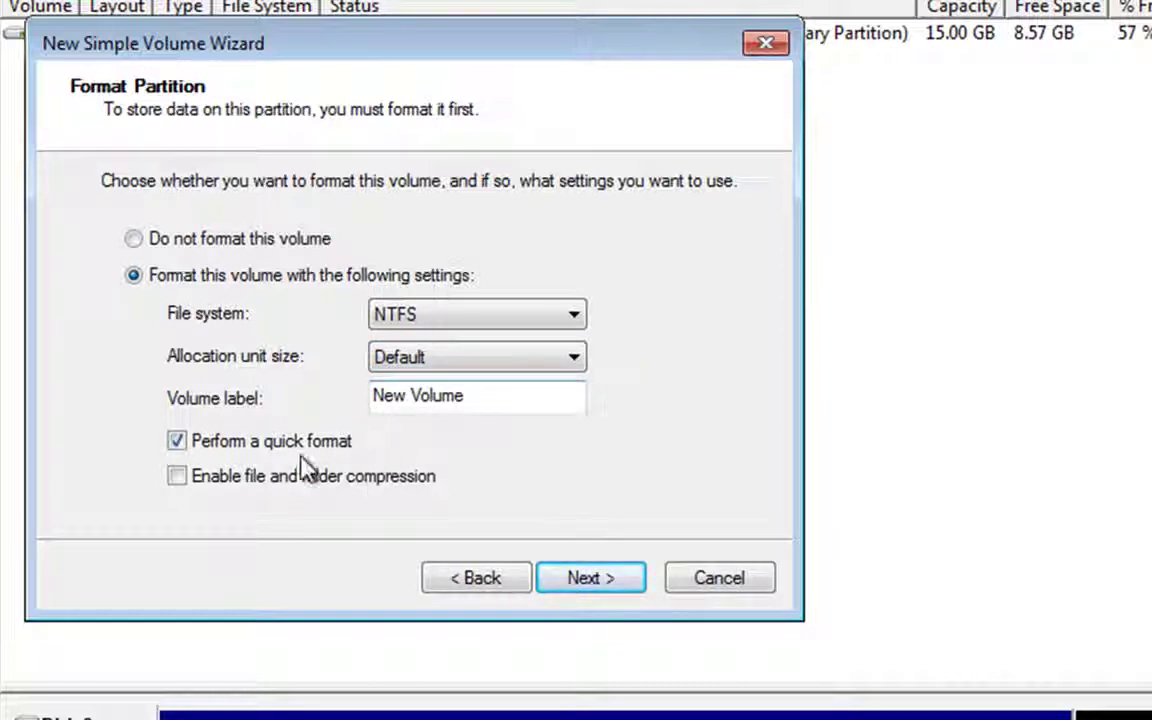
pyautogui.click(589, 580)
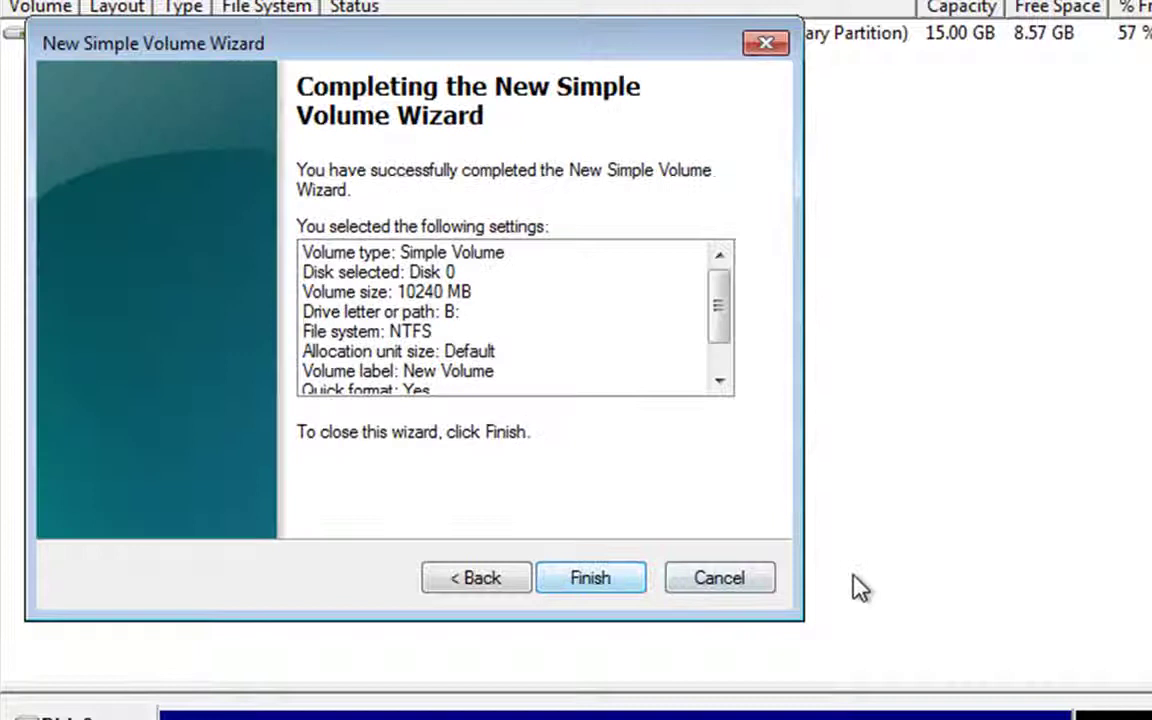
pyautogui.click(612, 579)
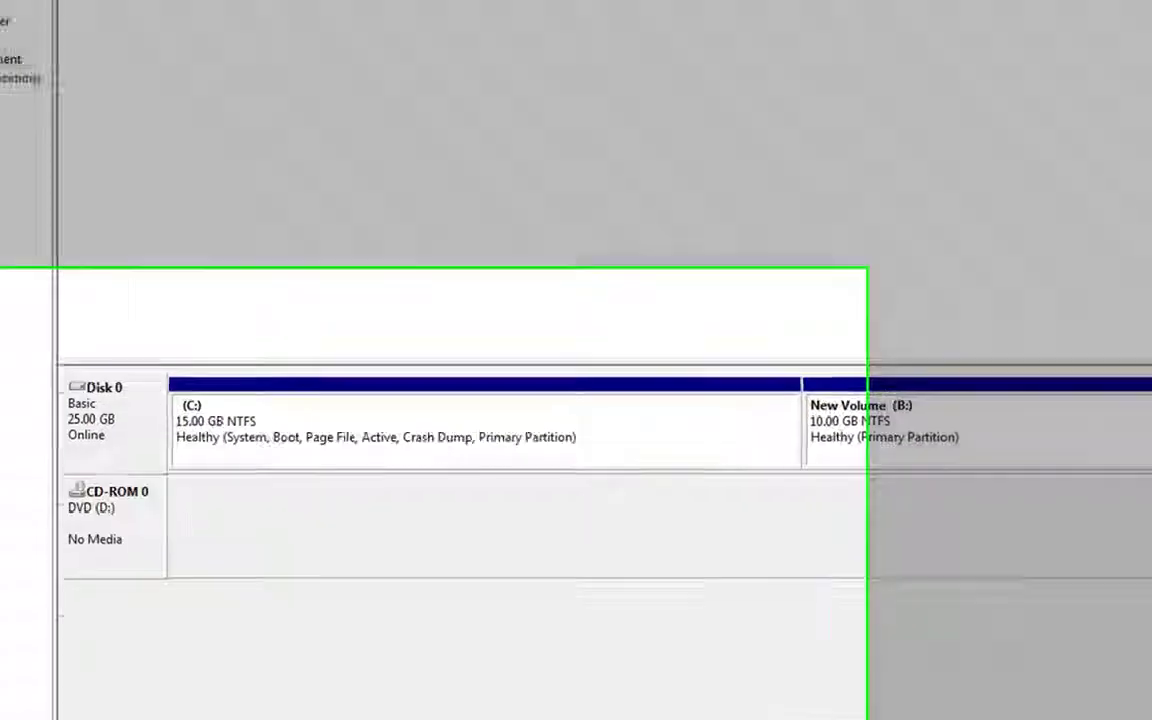
# Check for the new B: drive in the Computer window and close that window
pyautogui.click(28, 699)
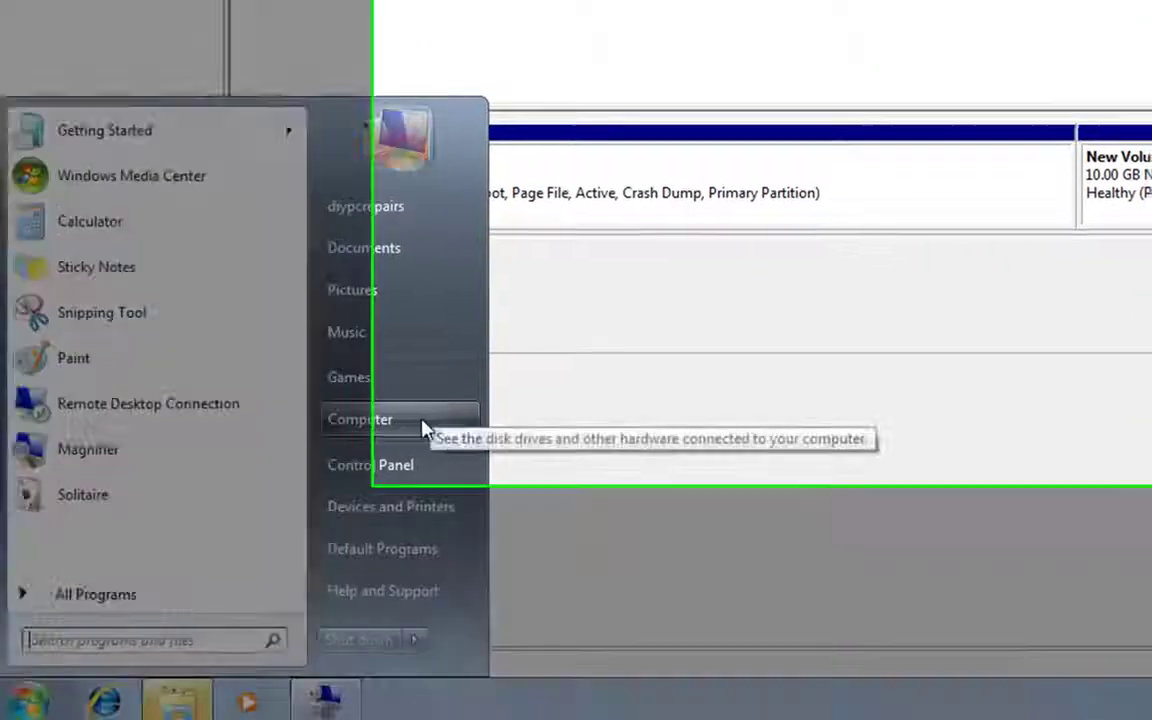
pyautogui.click(423, 428)
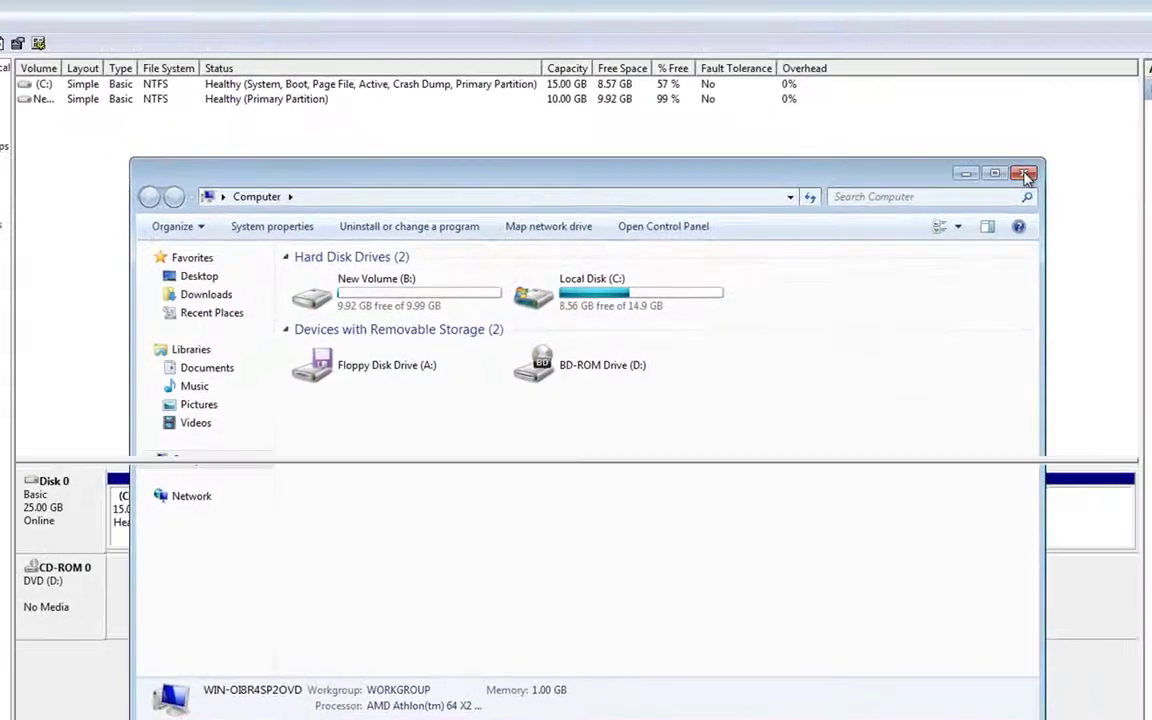
pyautogui.click(226, 148)
# Rename the B: volume as Programs through its properties and widen the Volume column in the volume list
pyautogui.rightClick(774, 502)
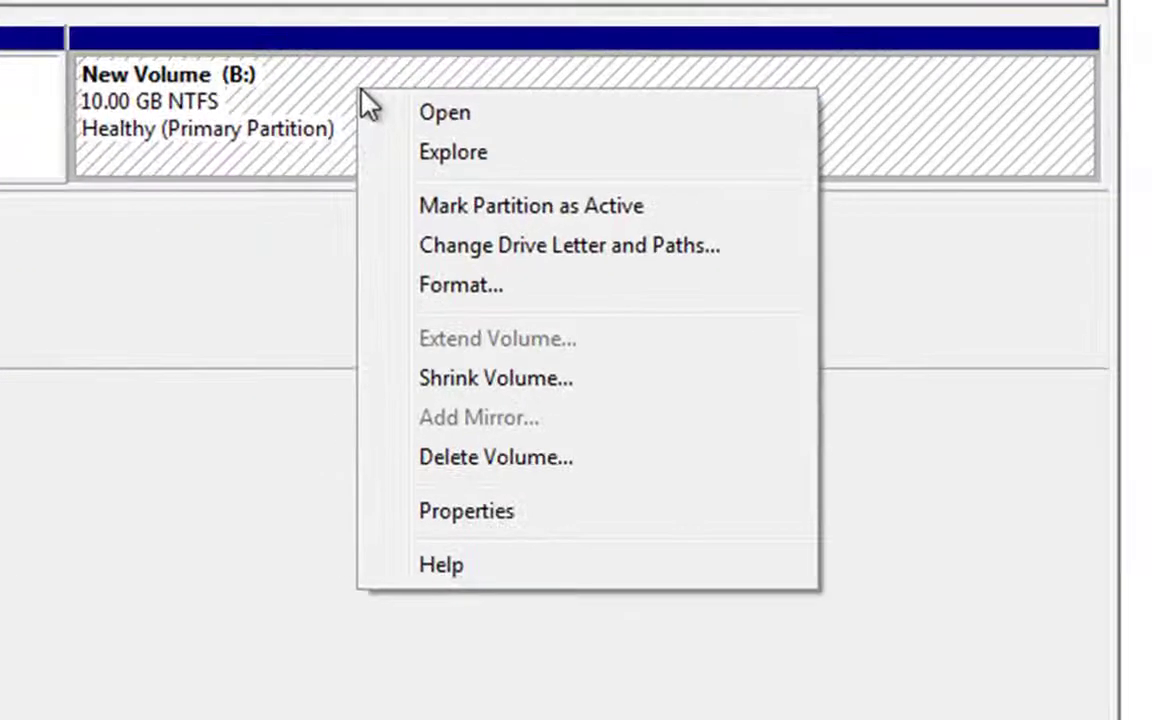
pyautogui.click(496, 512)
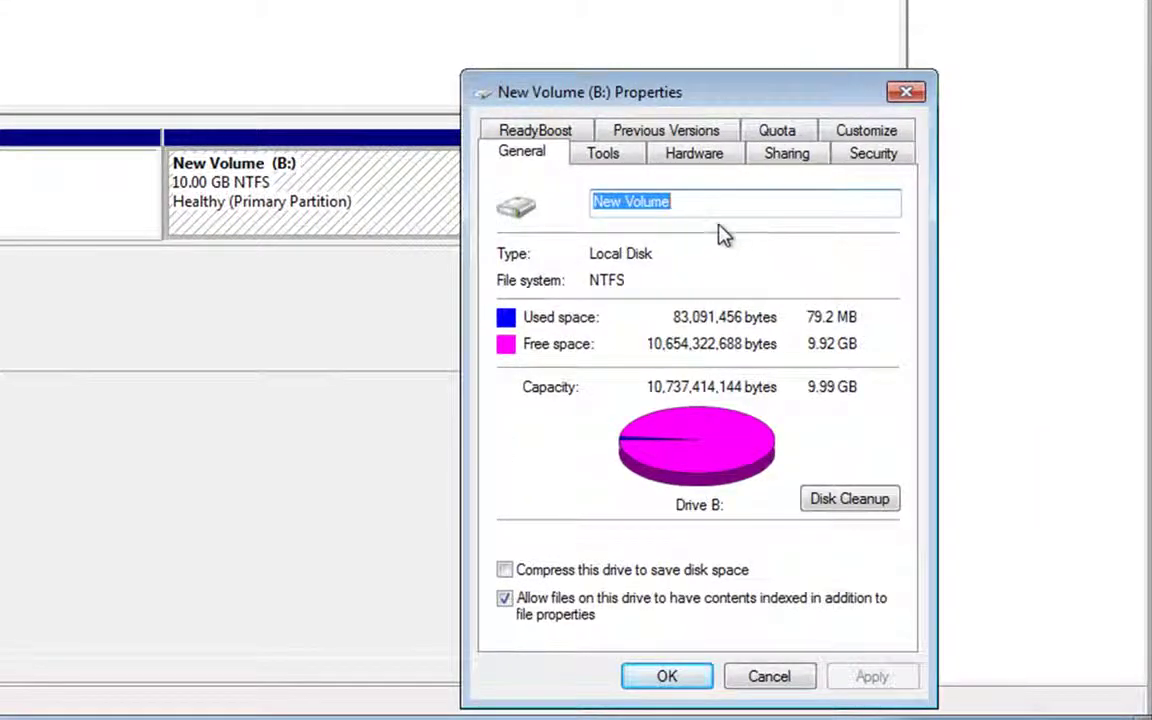
pyautogui.press('BackSpace')
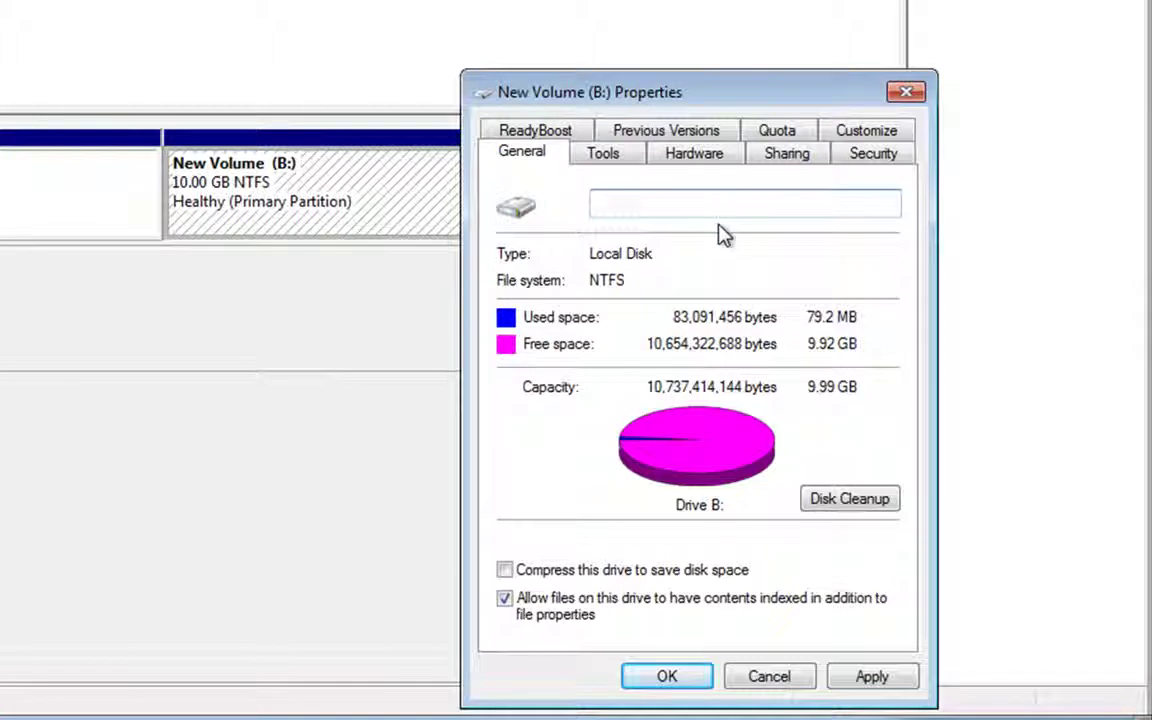
pyautogui.write('Programs')
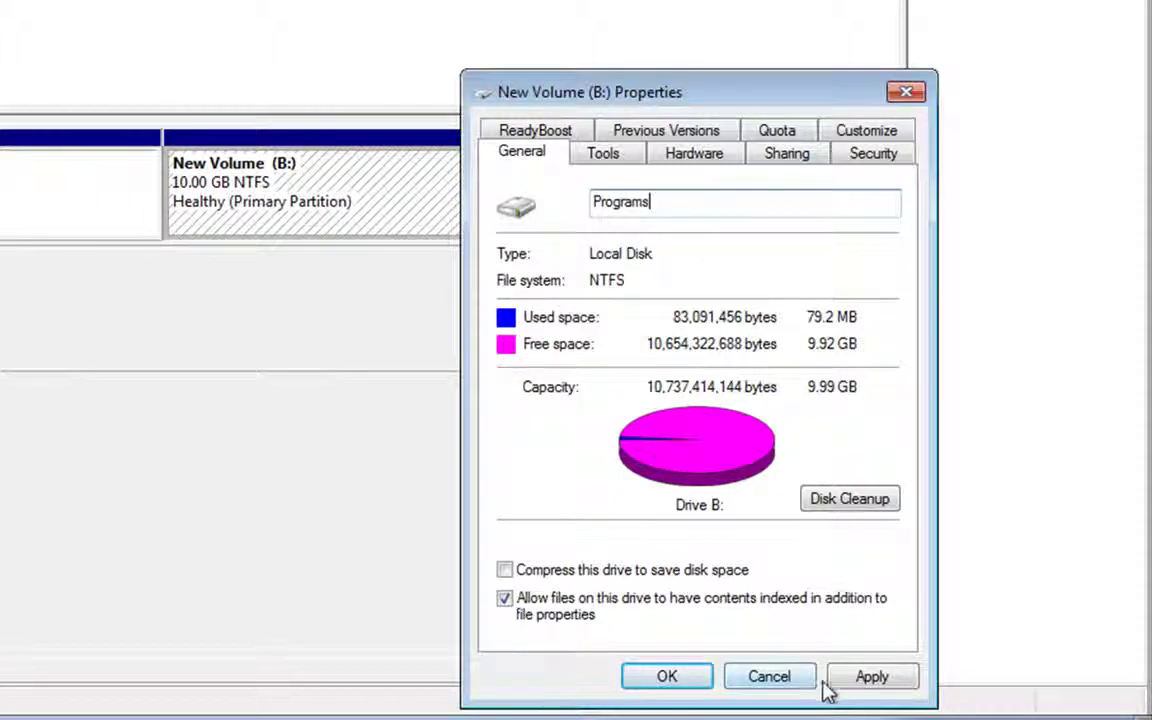
pyautogui.click(858, 680)
pyautogui.click(645, 674)
pyautogui.moveTo(82, 40); pyautogui.dragTo(214, 40)
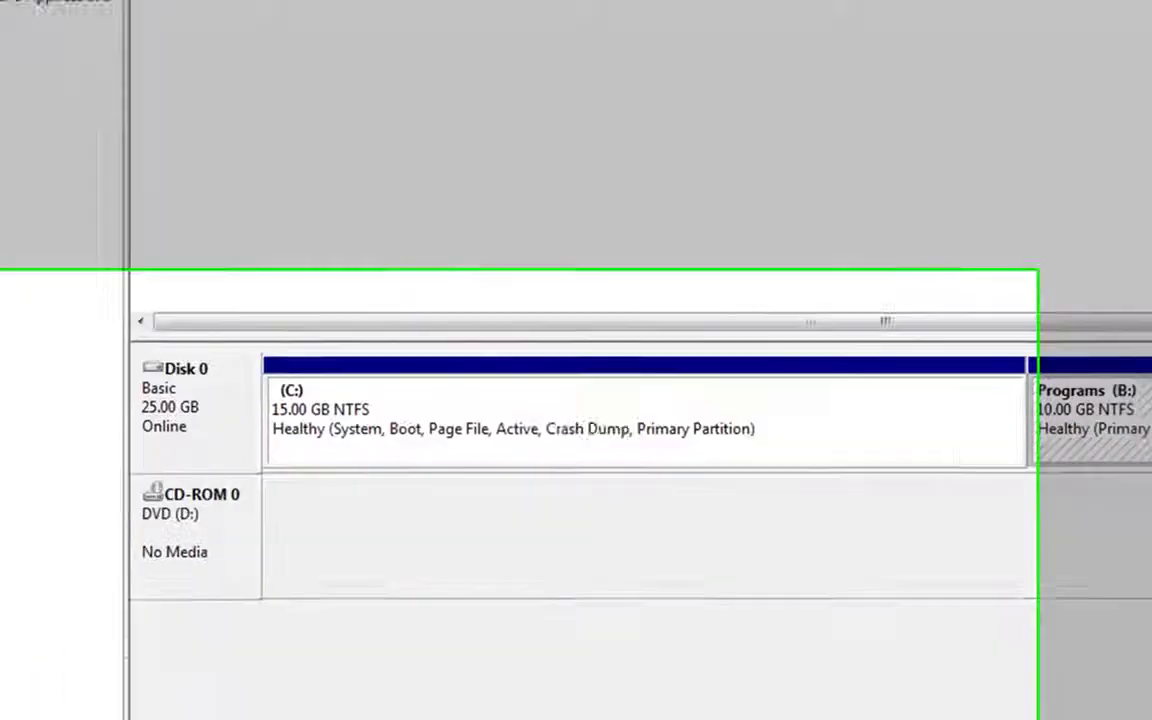
# Check the renamed B: drive in the Computer window and close the window again
pyautogui.click(33, 696)
pyautogui.click(426, 415)
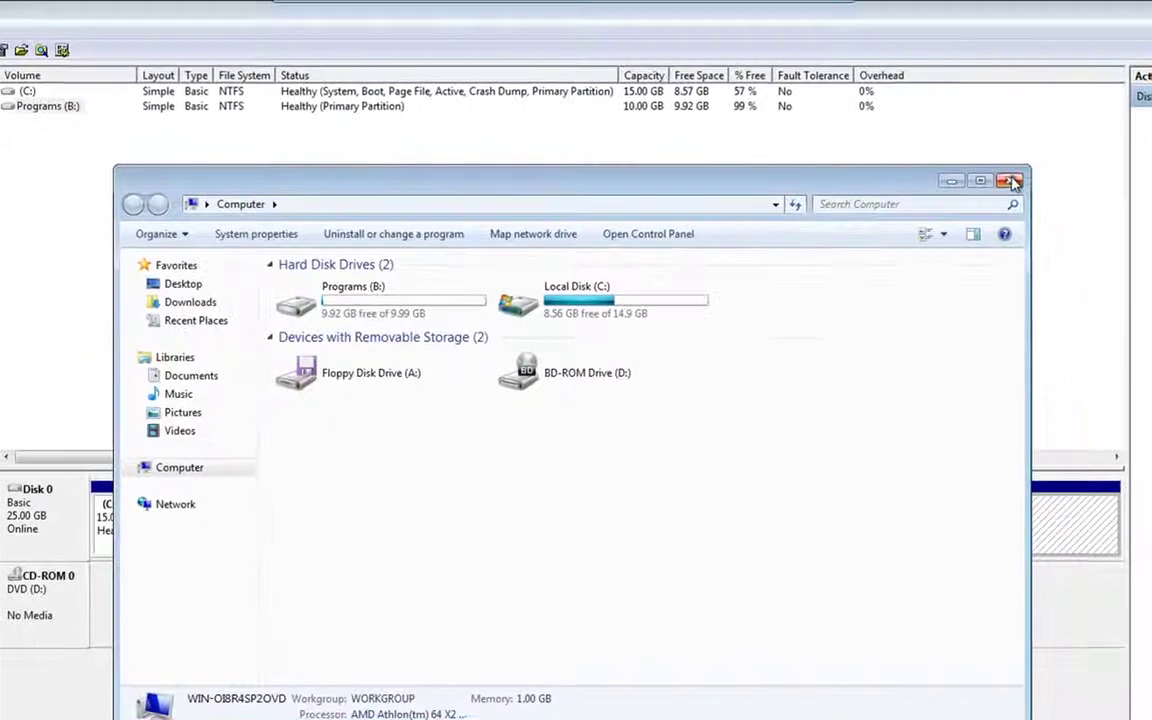
pyautogui.click(1010, 181)
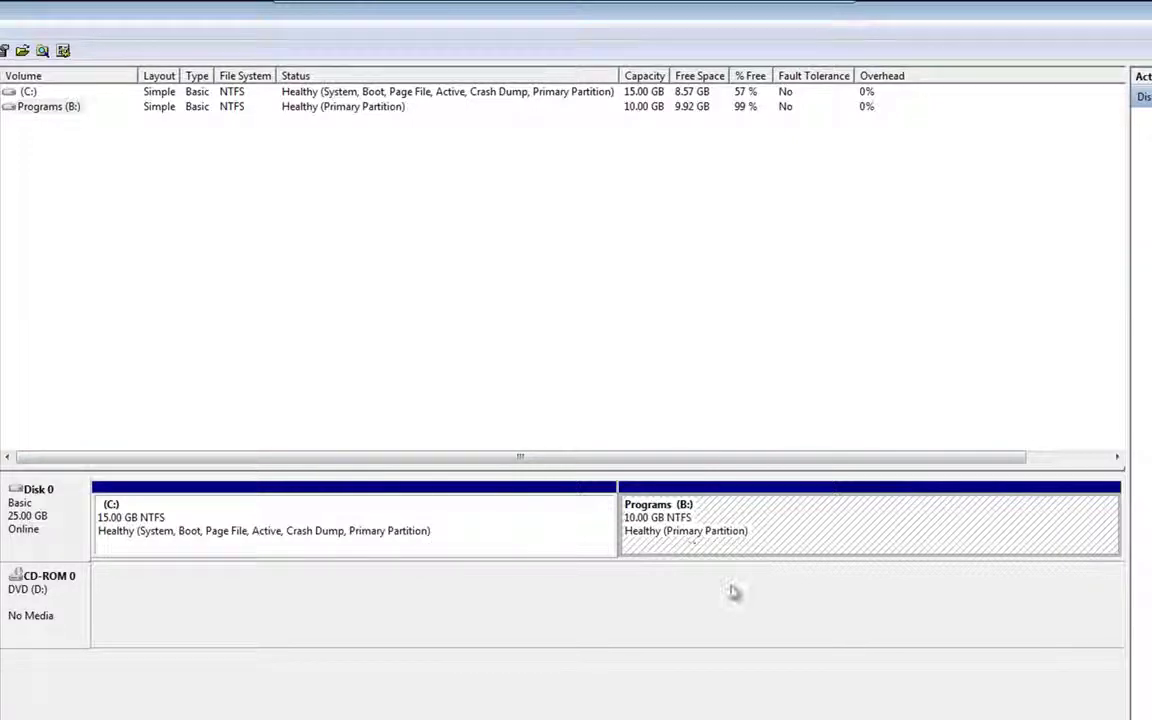
# Bring up the available actions for the Programs (B:) volume on Disk 0
pyautogui.rightClick(806, 531)
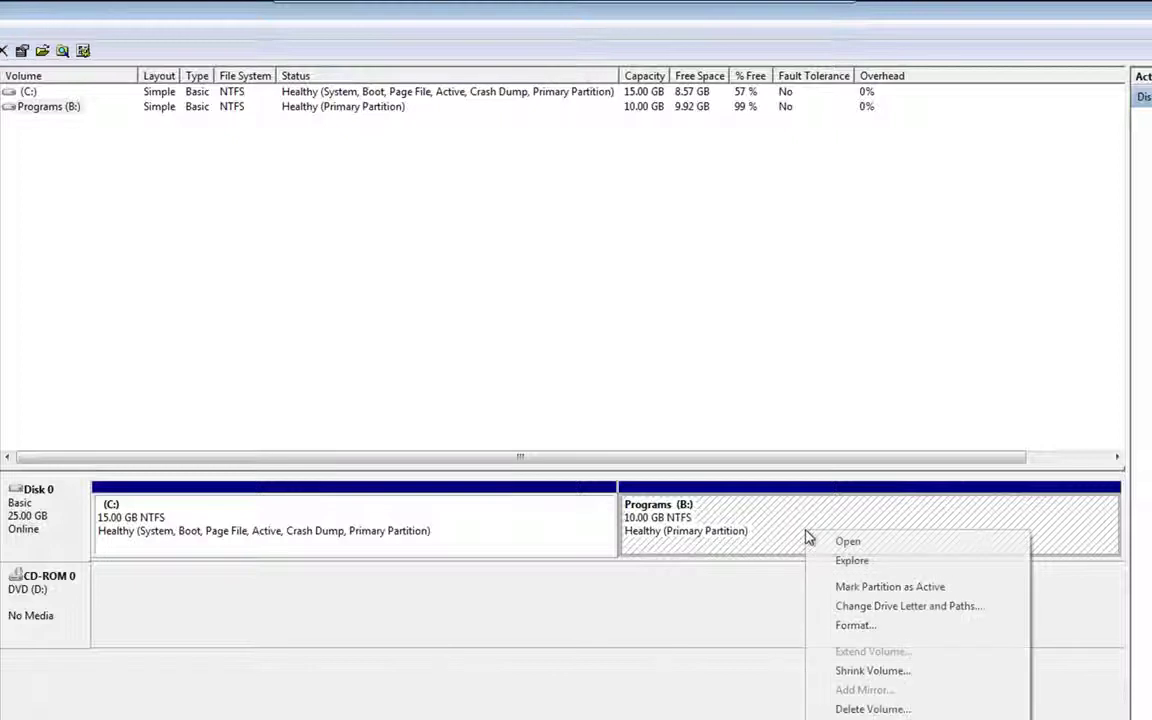